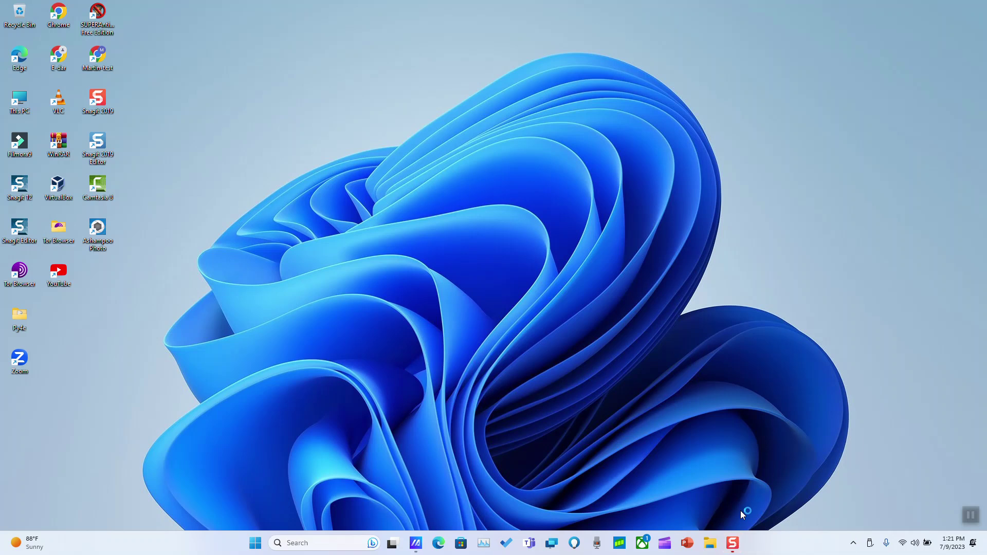
# Open Edge, search Bing for 'download windows 10' and open Microsoft's download page
pyautogui.click(443, 544)
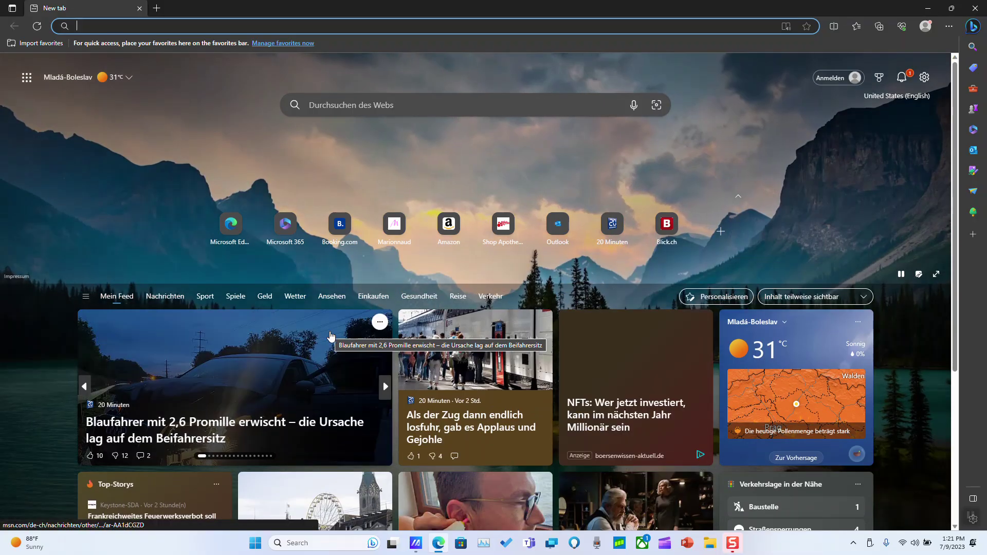
pyautogui.write('download')
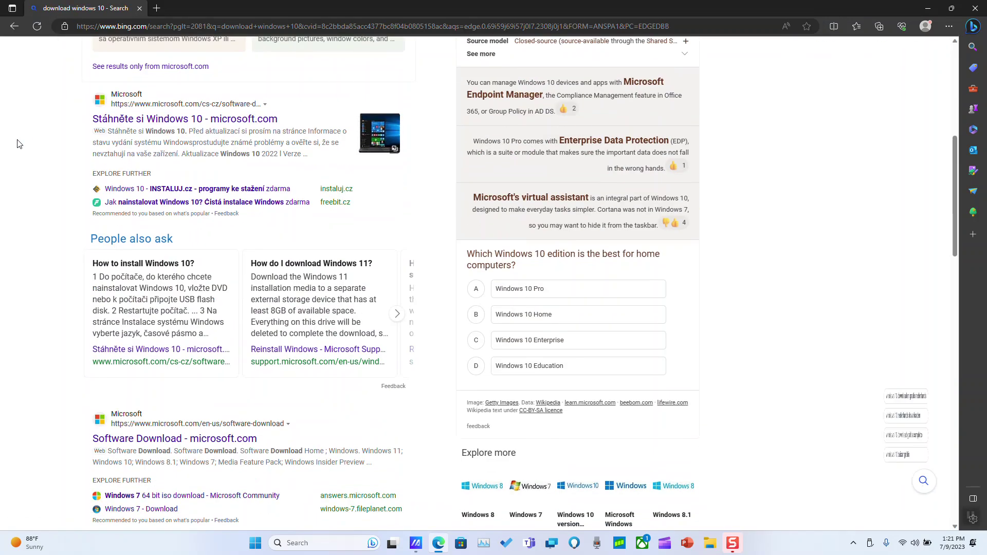
pyautogui.scroll(5, 18, 143)
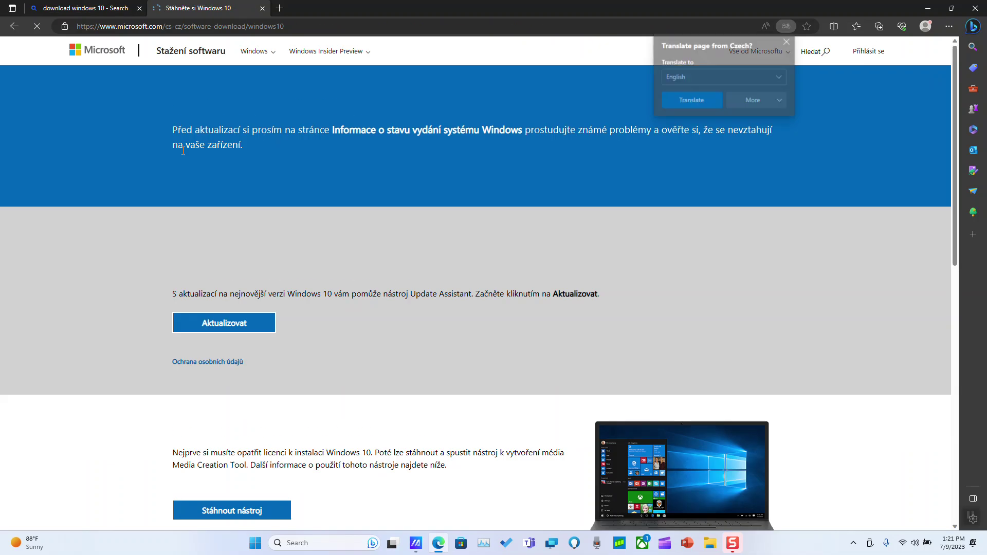
# Translate the Windows 10 download page into English and expand 'Other download options'
pyautogui.click(691, 100)
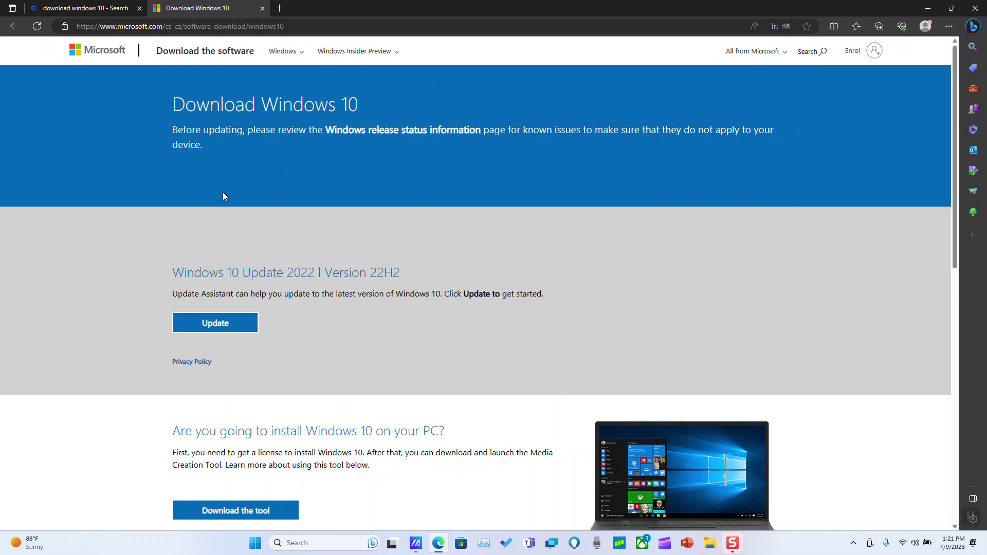
pyautogui.scroll(-4, 223, 193)
pyautogui.scroll(-5, 223, 196)
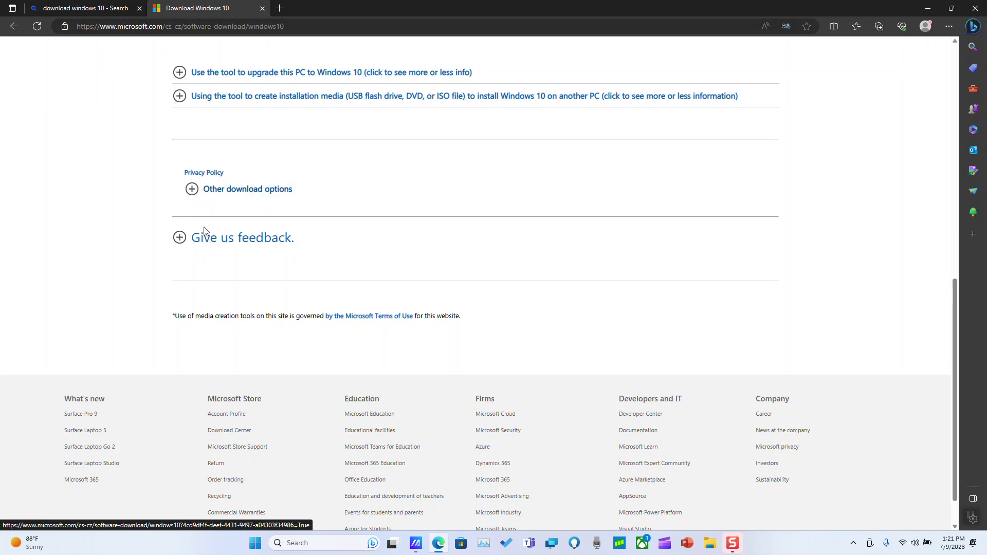
pyautogui.click(193, 190)
pyautogui.scroll(6, 171, 222)
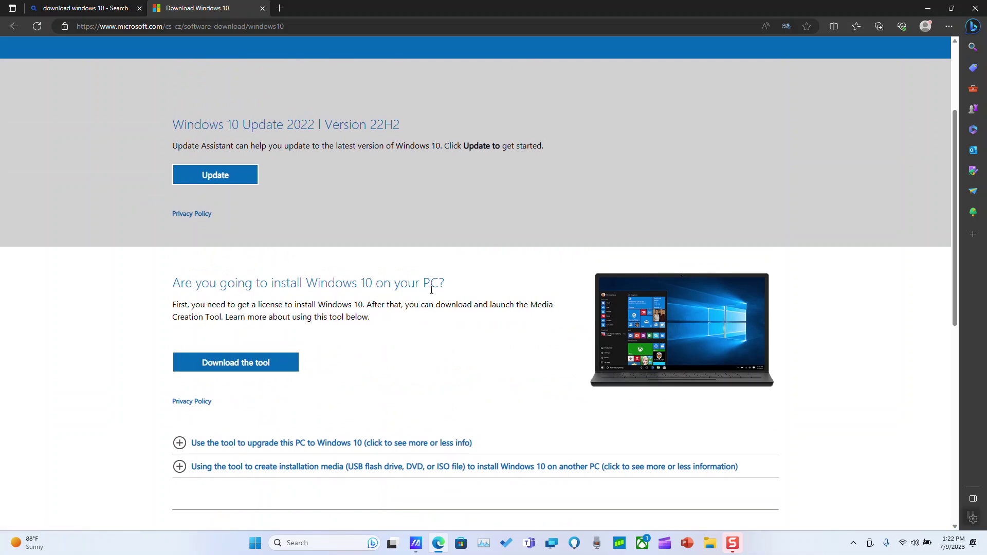
# Download MediaCreationTool22H2 and save it to the ESD-USB (D:) drive
pyautogui.click(245, 364)
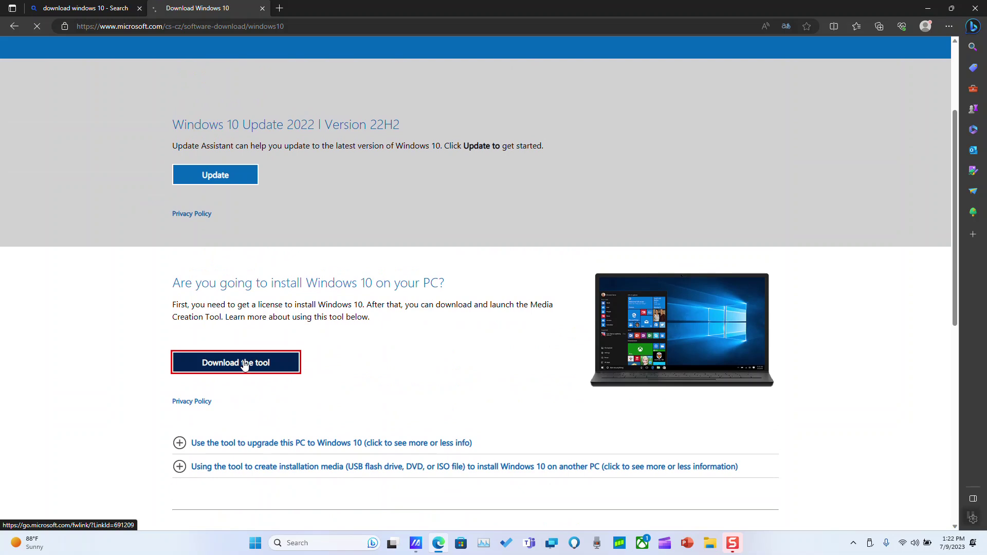
pyautogui.scroll(-5, 97, 161)
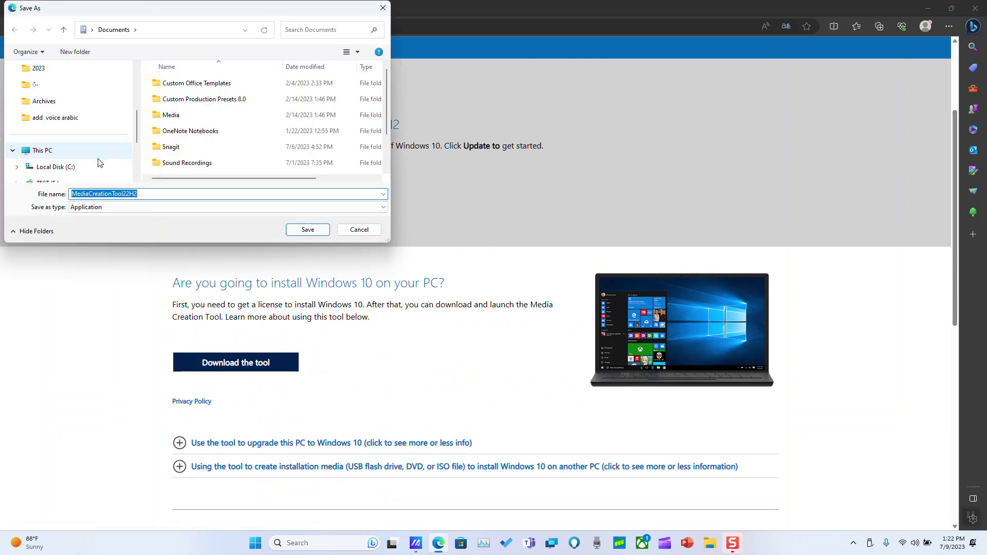
pyautogui.click(51, 119)
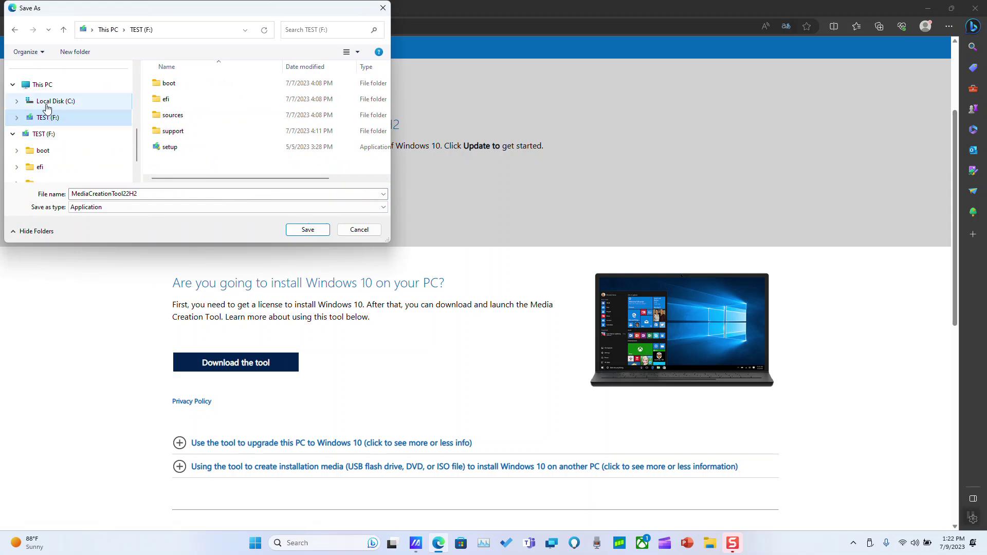
pyautogui.click(52, 101)
pyautogui.scroll(-1, 73, 148)
pyautogui.scroll(2, 73, 147)
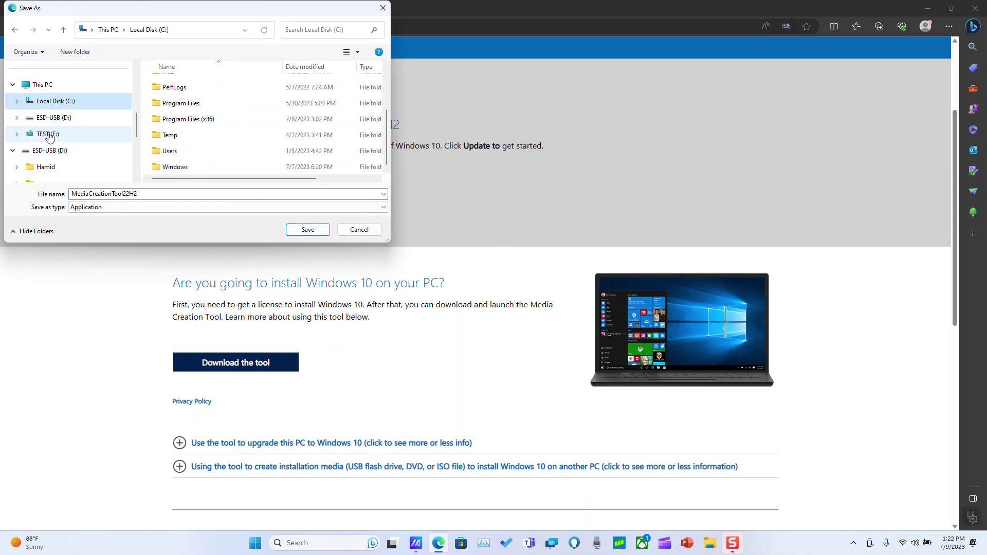
pyautogui.click(52, 118)
pyautogui.click(308, 230)
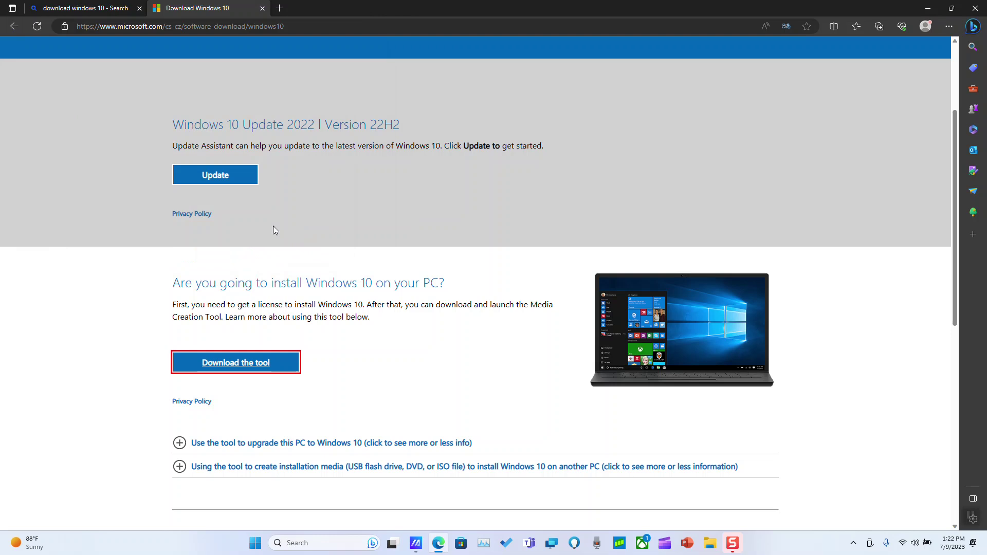
# Expand the 'Using the tool to create installation media' instructions
pyautogui.click(180, 466)
pyautogui.scroll(-3, 165, 399)
pyautogui.scroll(-8, 165, 399)
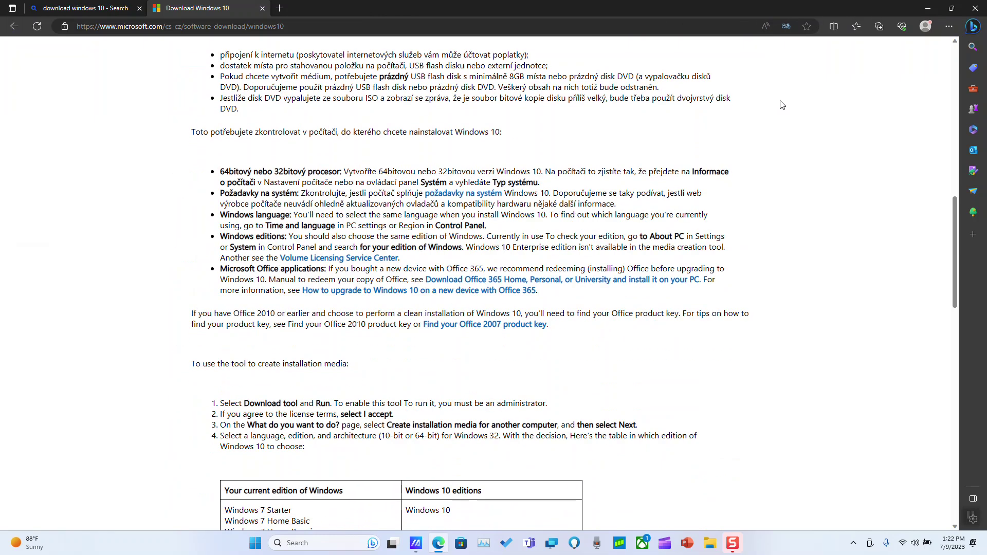
# Open ESD-USB (D:) in File Explorer and run MediaCreationTool22H2
pyautogui.click(925, 9)
pyautogui.press('super+e')
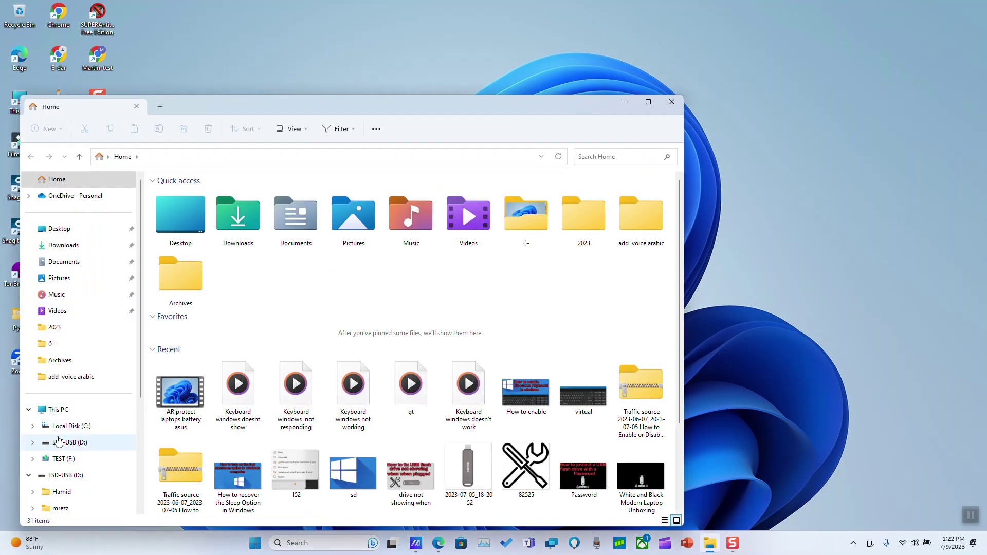
pyautogui.click(64, 443)
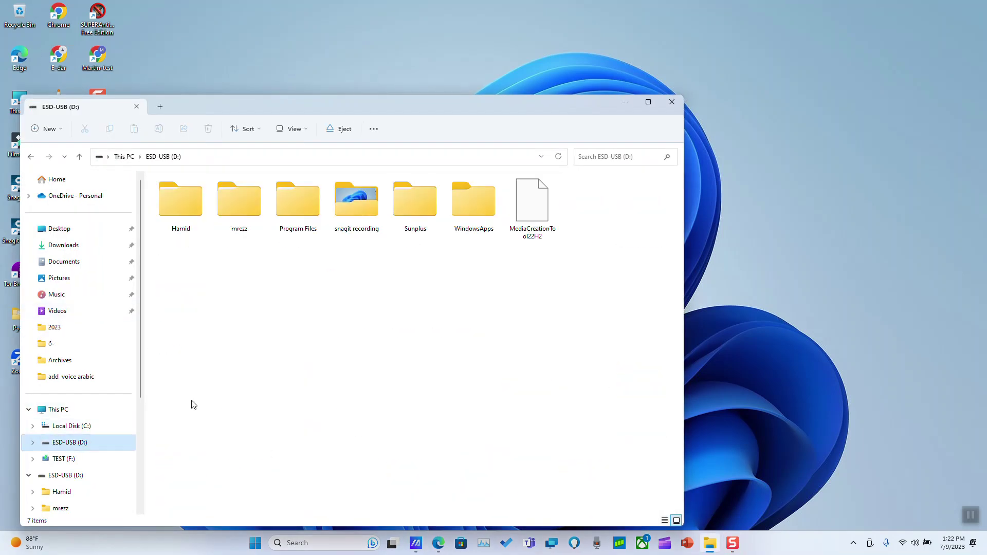
pyautogui.click(525, 202)
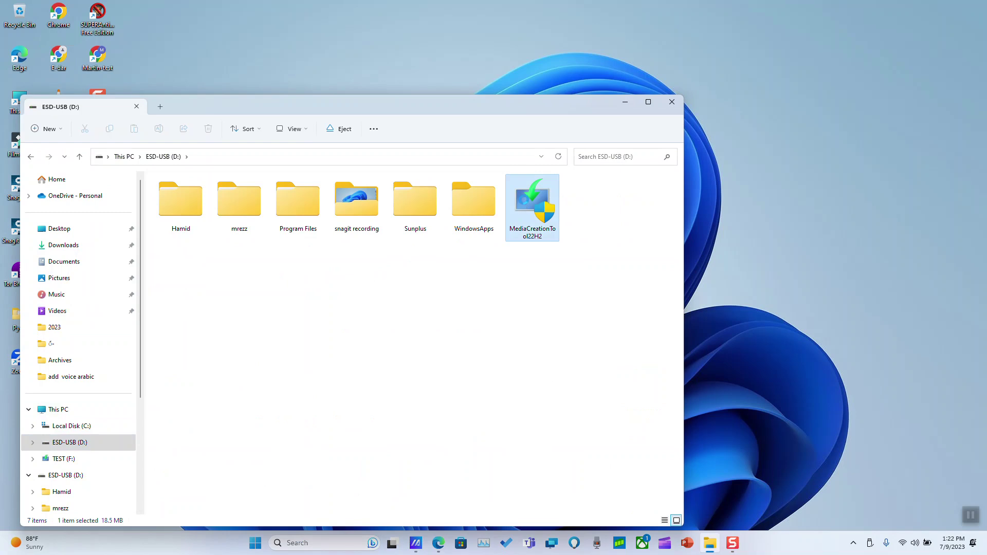
pyautogui.doubleClick(518, 198)
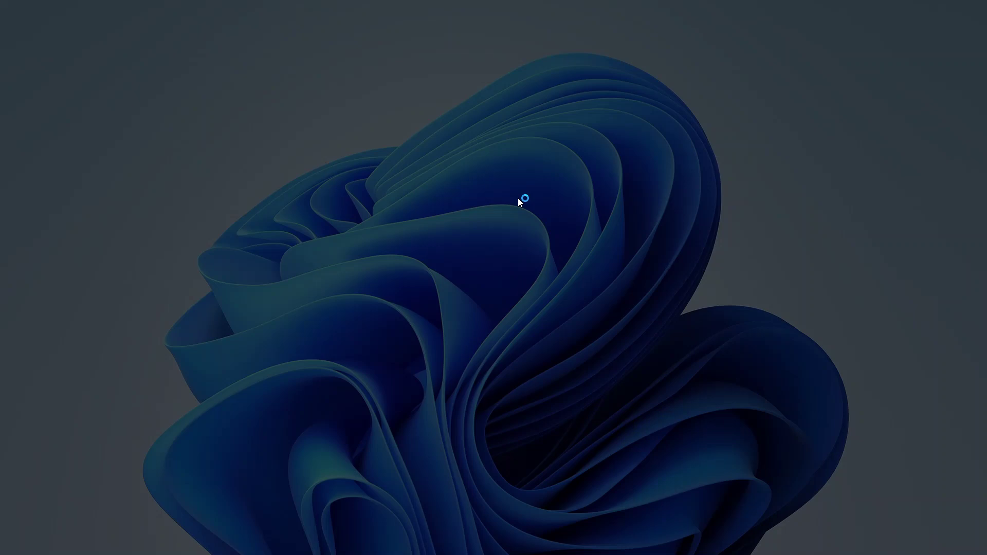
# Allow the tool to run, minimize File Explorer and move the Setup window up-left
pyautogui.click(467, 363)
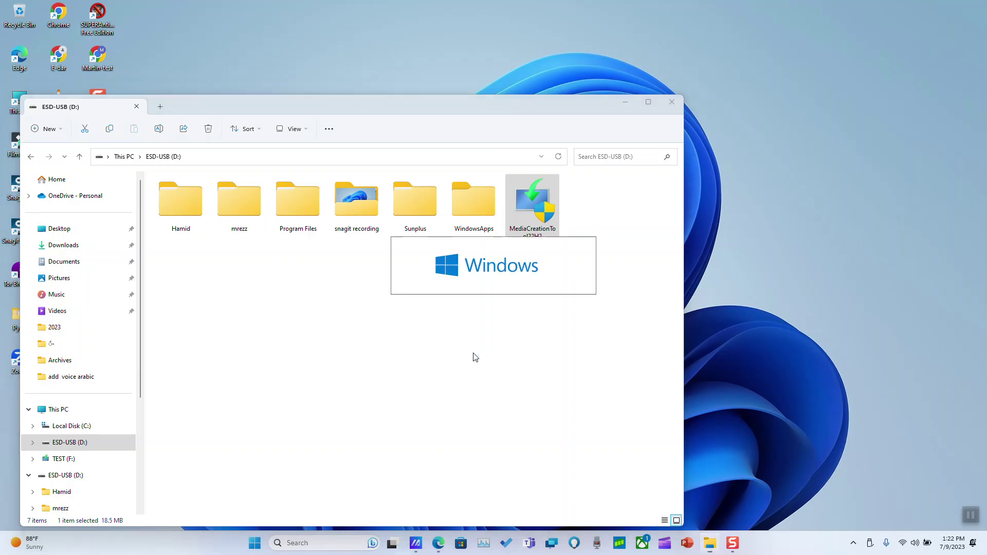
pyautogui.click(624, 101)
pyautogui.moveTo(419, 135); pyautogui.dragTo(349, 91)
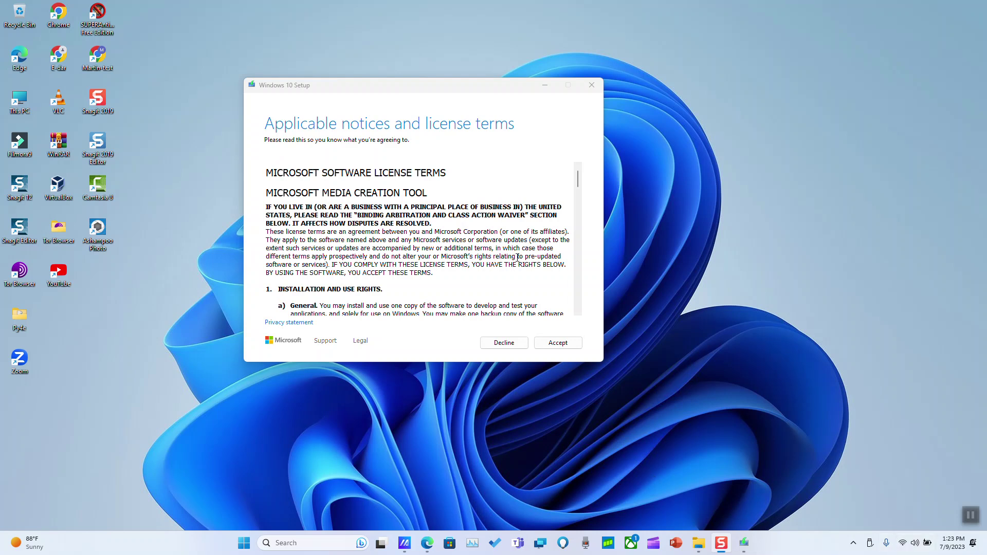
# Scroll through the Media Creation Tool license terms and accept them
pyautogui.scroll(-10, 391, 234)
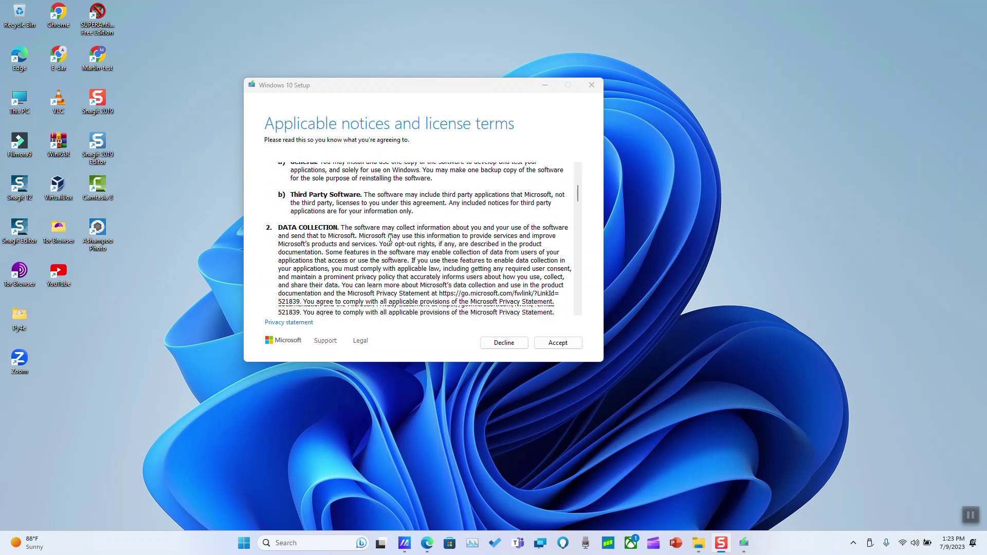
pyautogui.scroll(-3, 580, 257)
pyautogui.moveTo(580, 260); pyautogui.dragTo(582, 307)
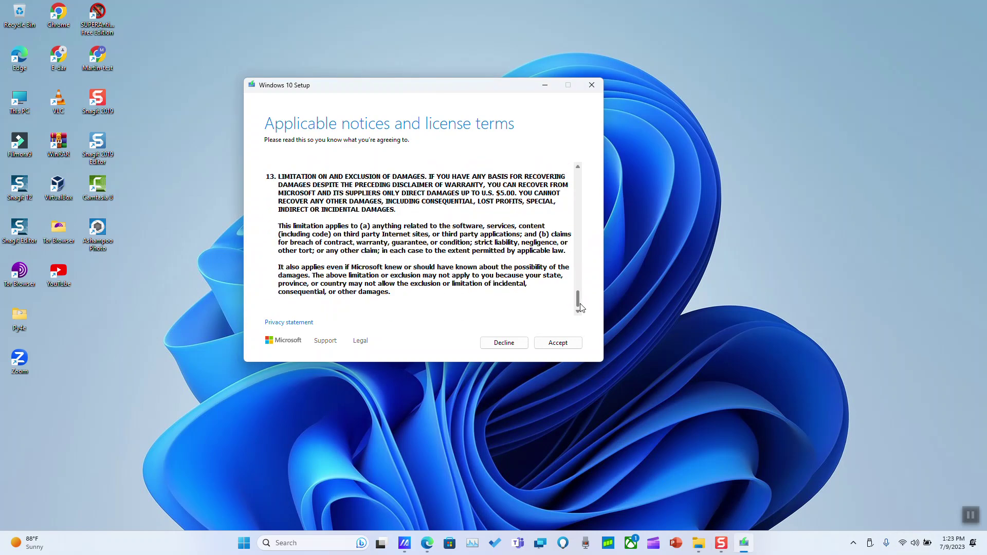
pyautogui.click(555, 347)
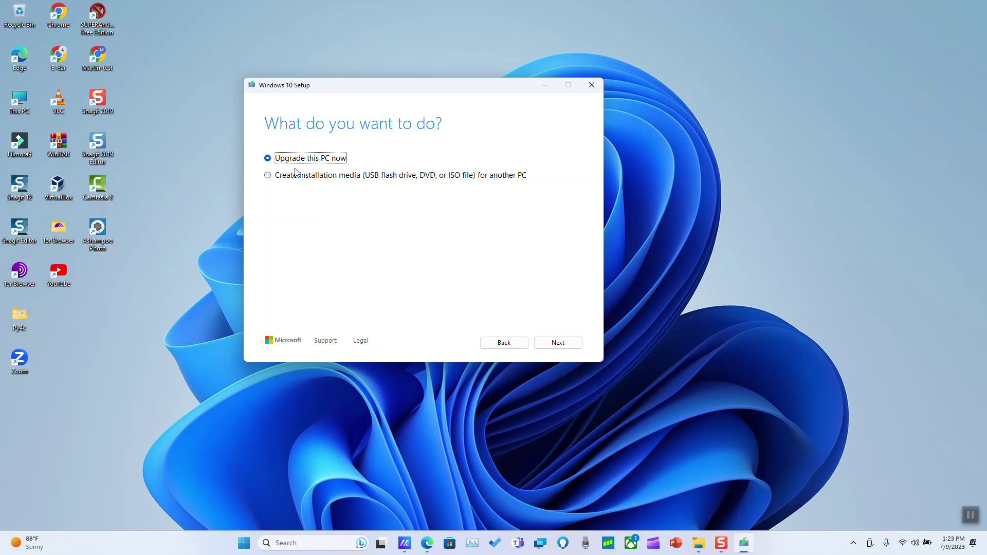
pyautogui.click(268, 178)
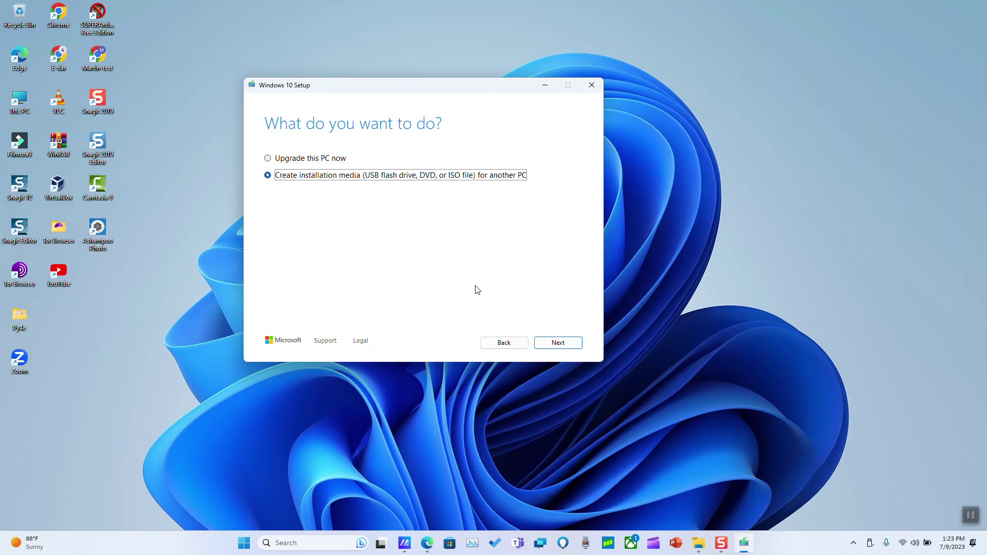
pyautogui.click(559, 343)
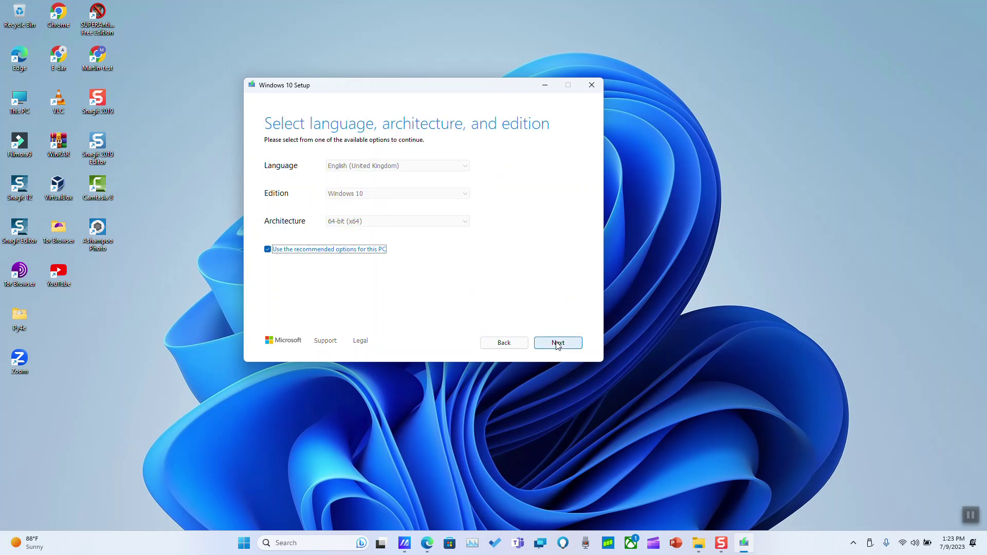
pyautogui.click(267, 250)
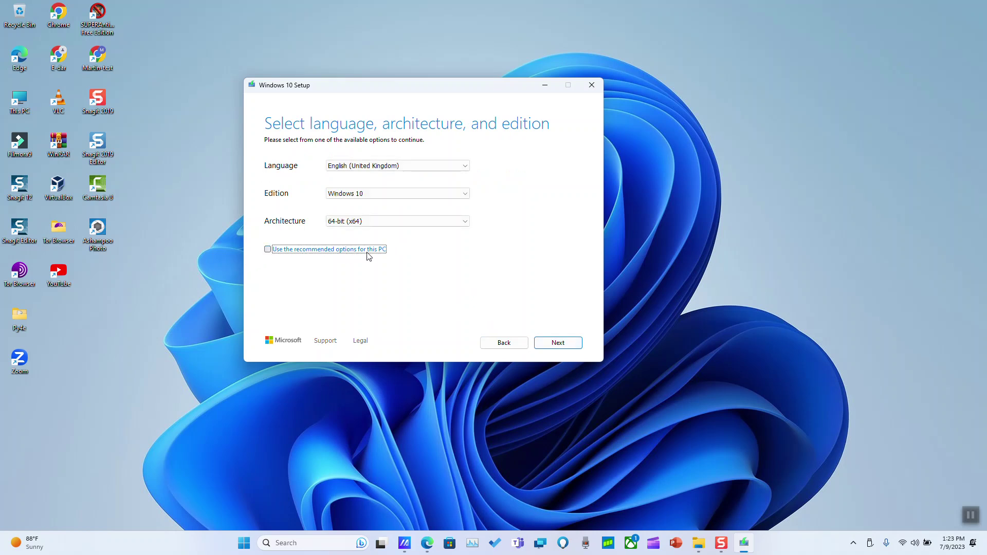
pyautogui.click(386, 168)
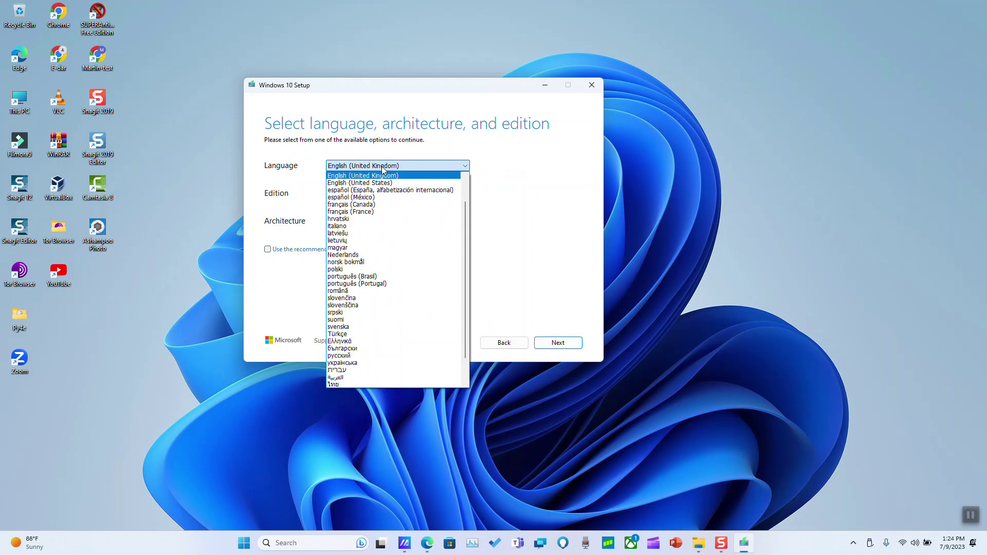
pyautogui.click(551, 230)
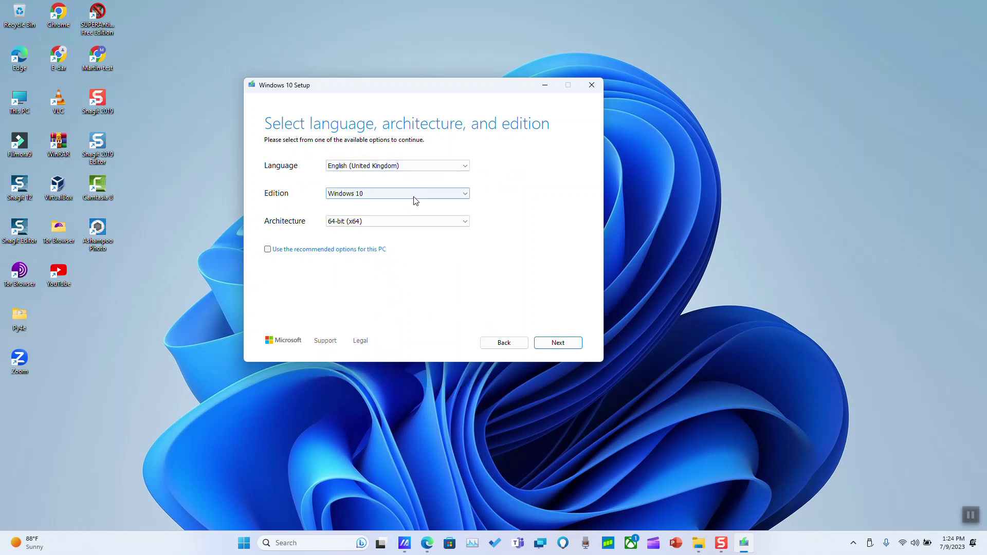
pyautogui.click(350, 195)
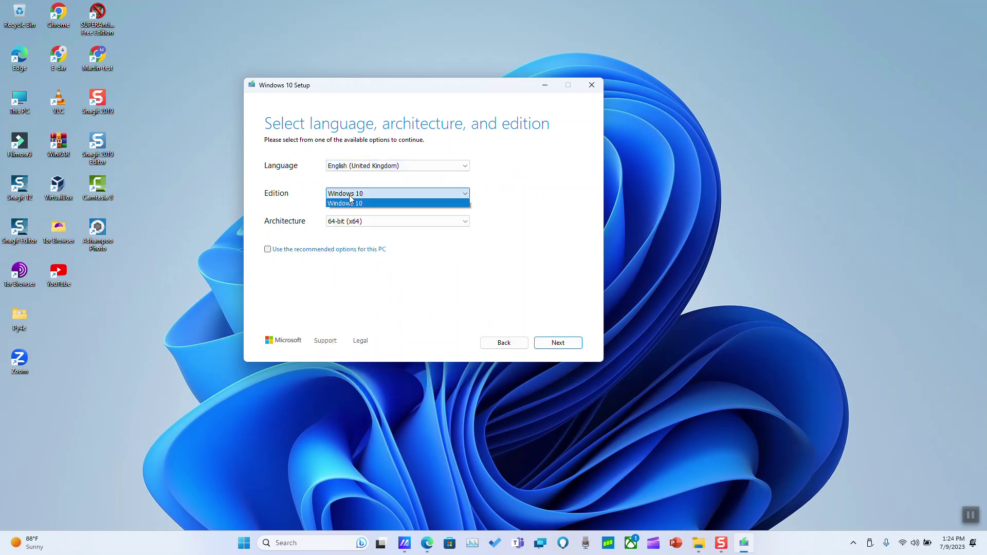
pyautogui.click(477, 237)
pyautogui.click(358, 225)
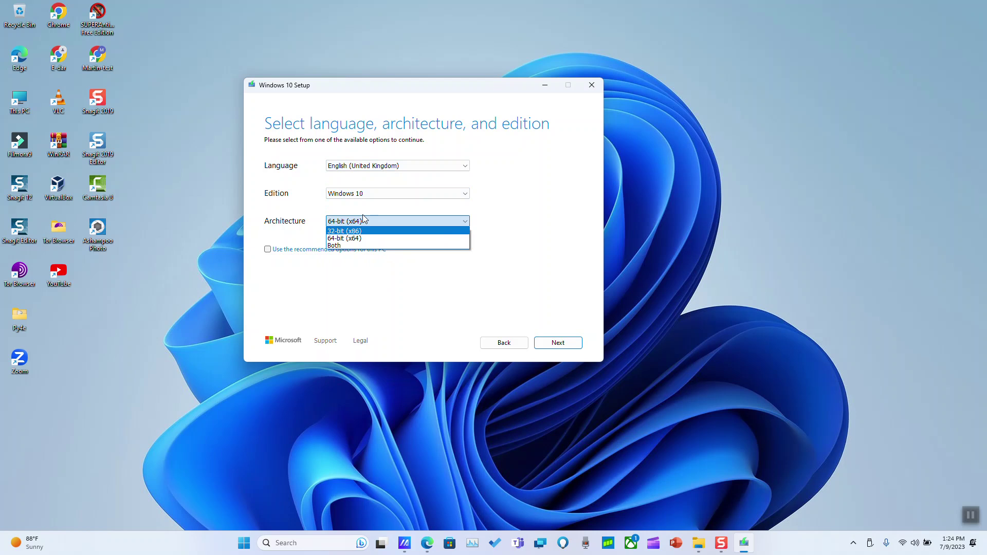
pyautogui.click(553, 229)
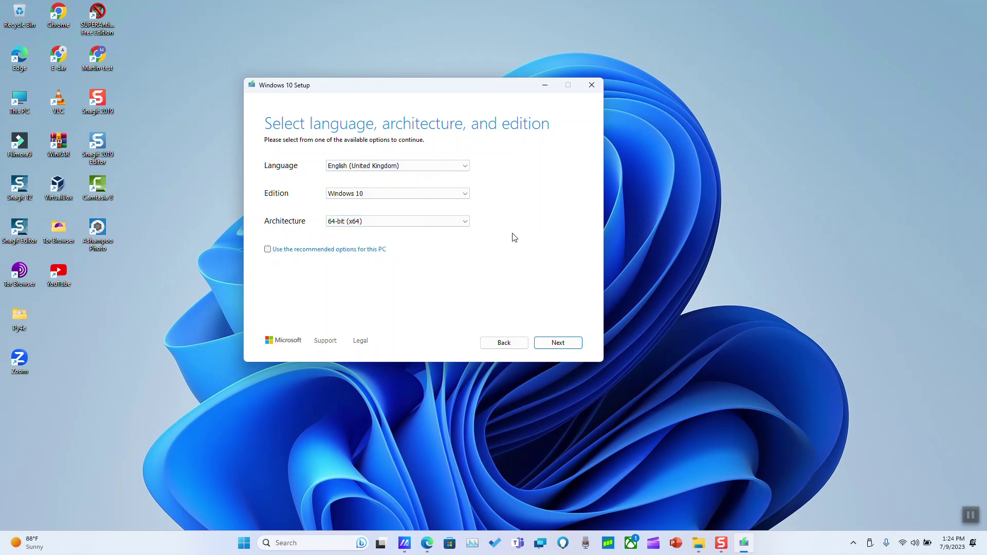
# Run dxdiag from Windows search to check the system is Windows 11 Pro 64-bit
pyautogui.click(287, 539)
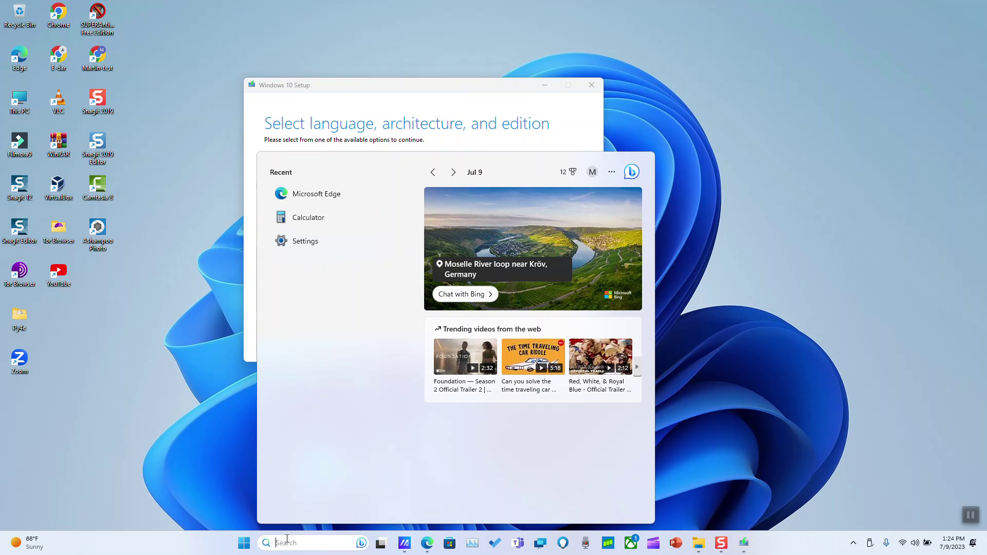
pyautogui.write('dxdiag')
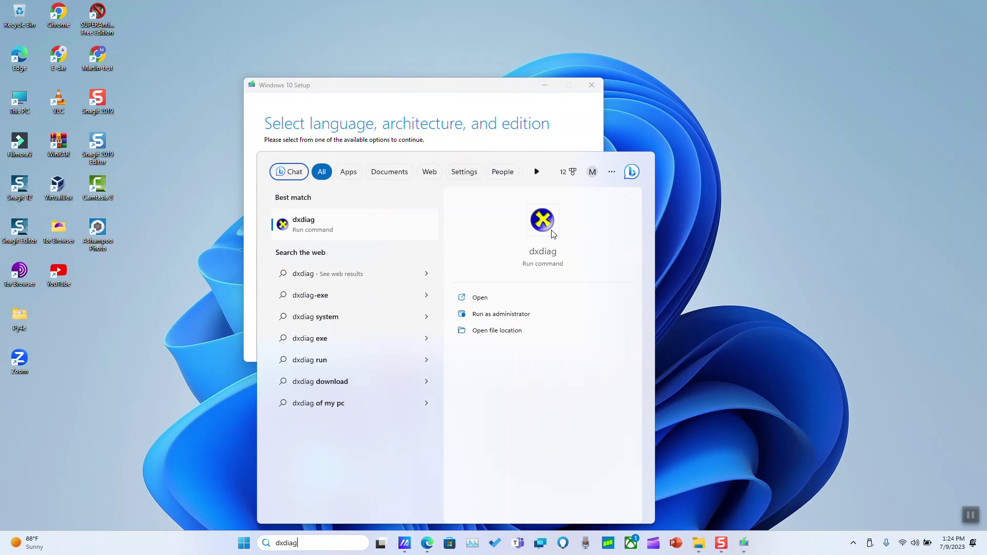
pyautogui.click(550, 232)
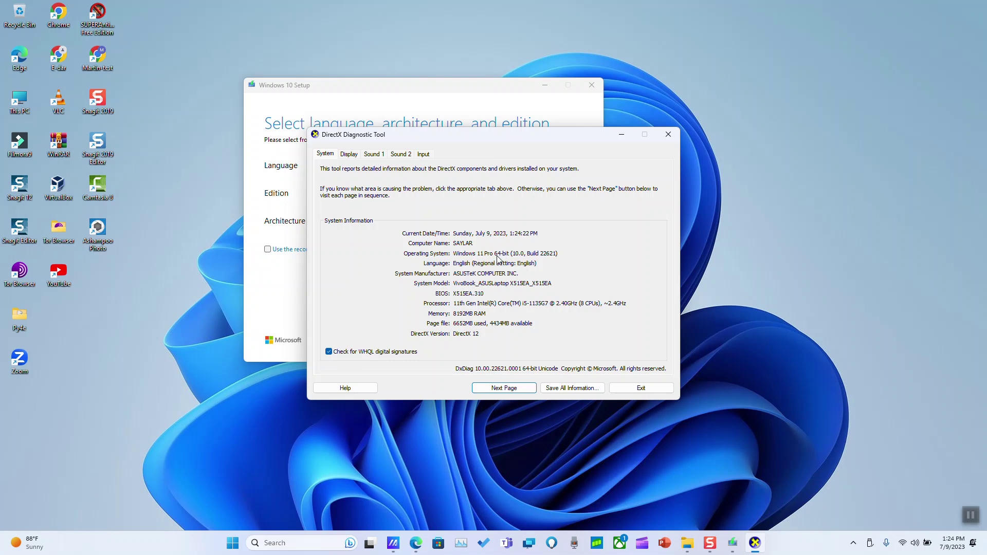
# Close DxDiag, set the Architecture to 32-bit (x86) and continue to media selection
pyautogui.click(622, 388)
pyautogui.click(392, 222)
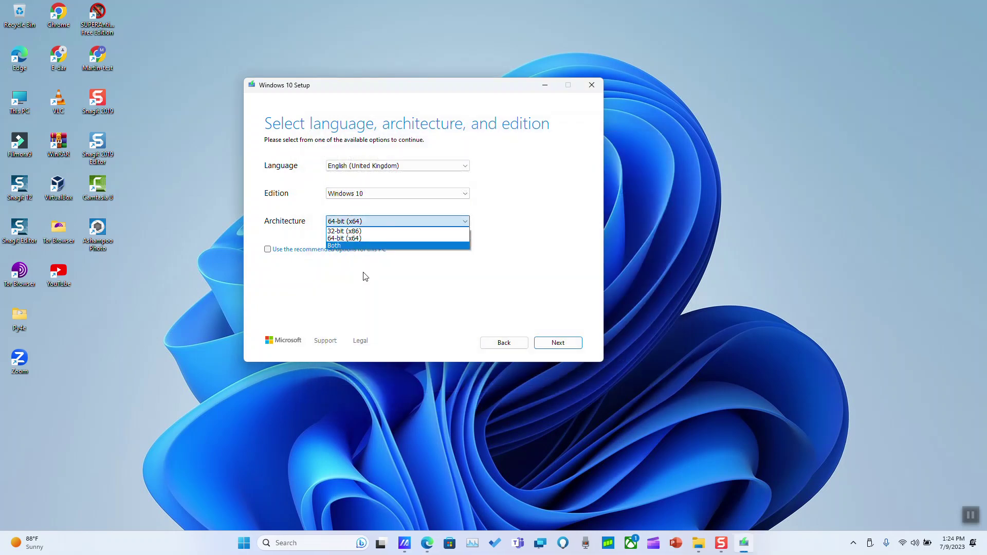
pyautogui.click(361, 246)
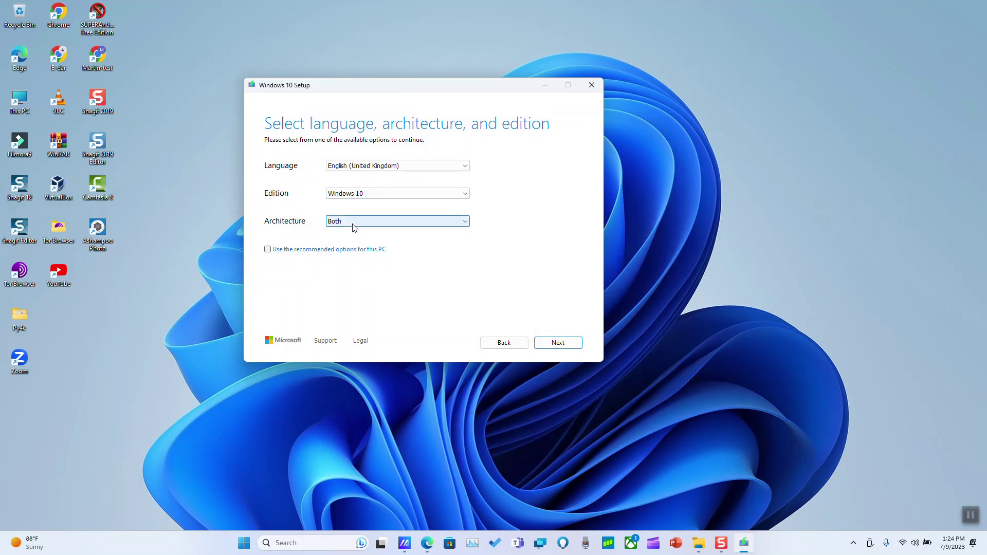
pyautogui.click(353, 225)
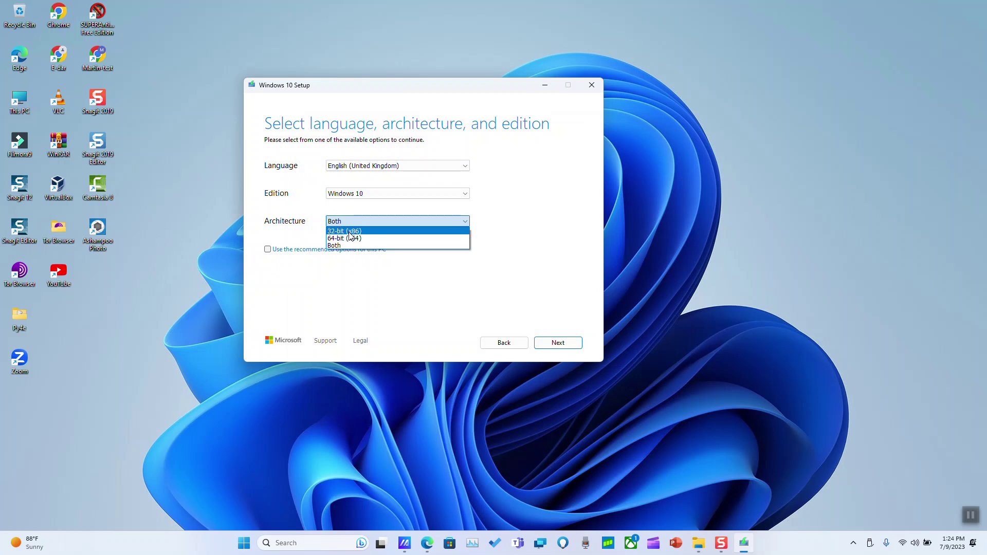
pyautogui.click(350, 232)
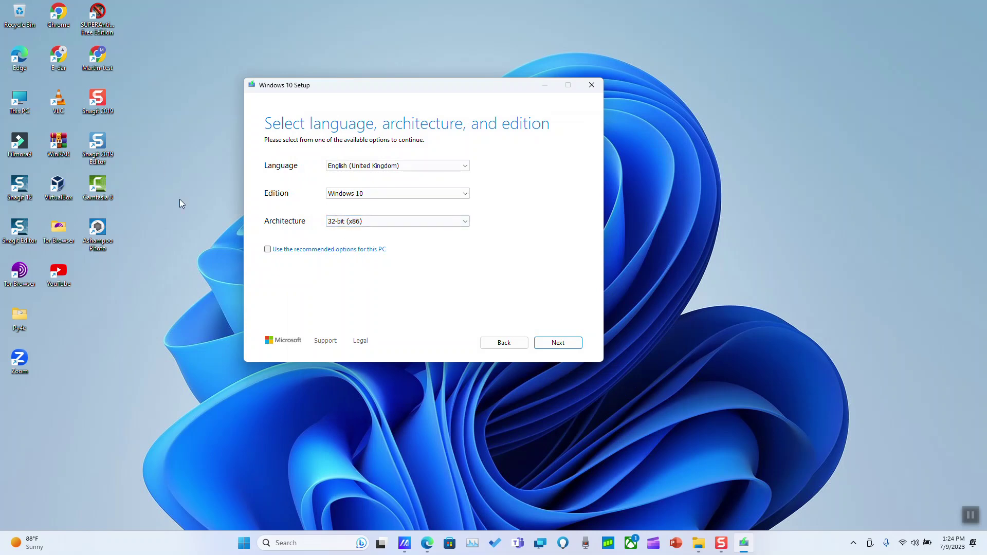
pyautogui.click(554, 343)
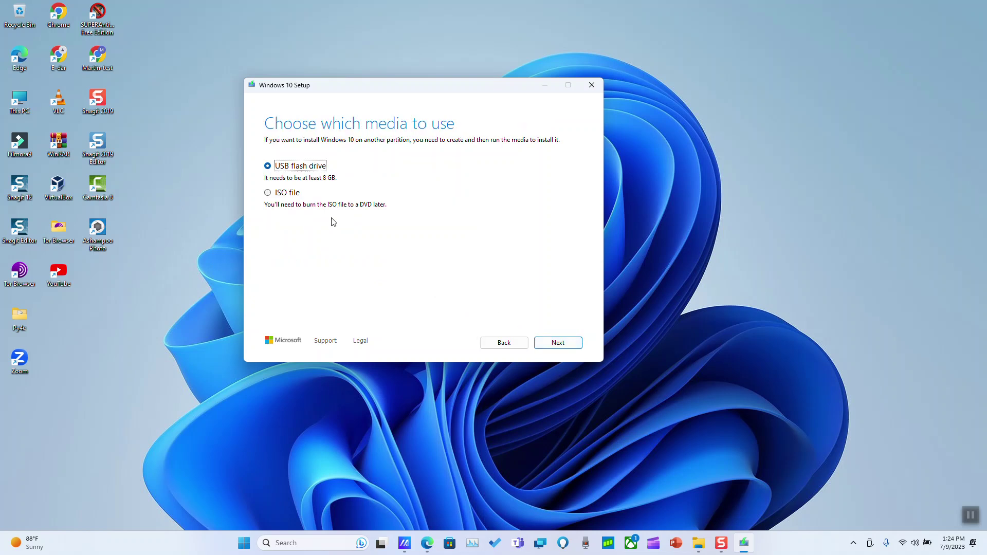
# Choose ISO file and save it as 'Windows 10' on the TEST (F:) drive
pyautogui.click(287, 198)
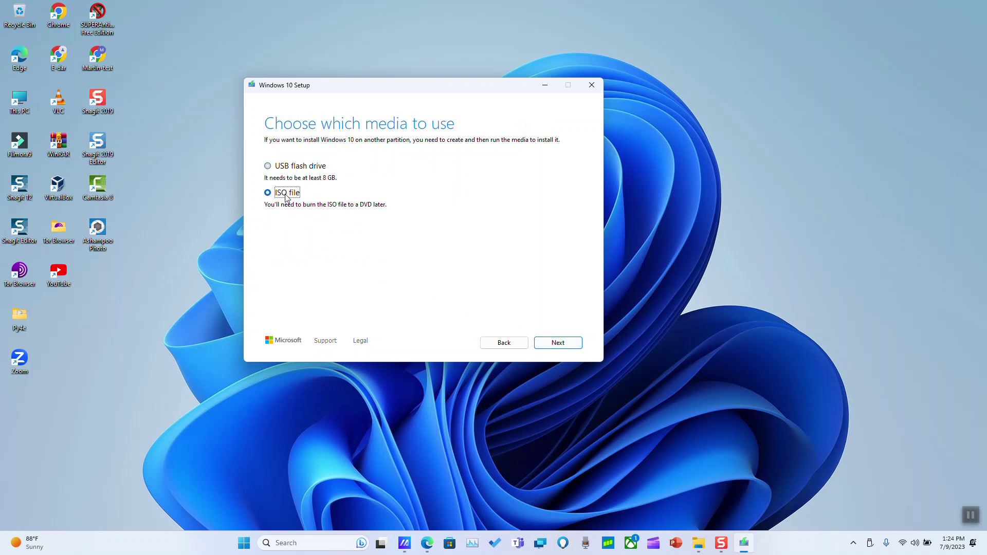
pyautogui.click(562, 347)
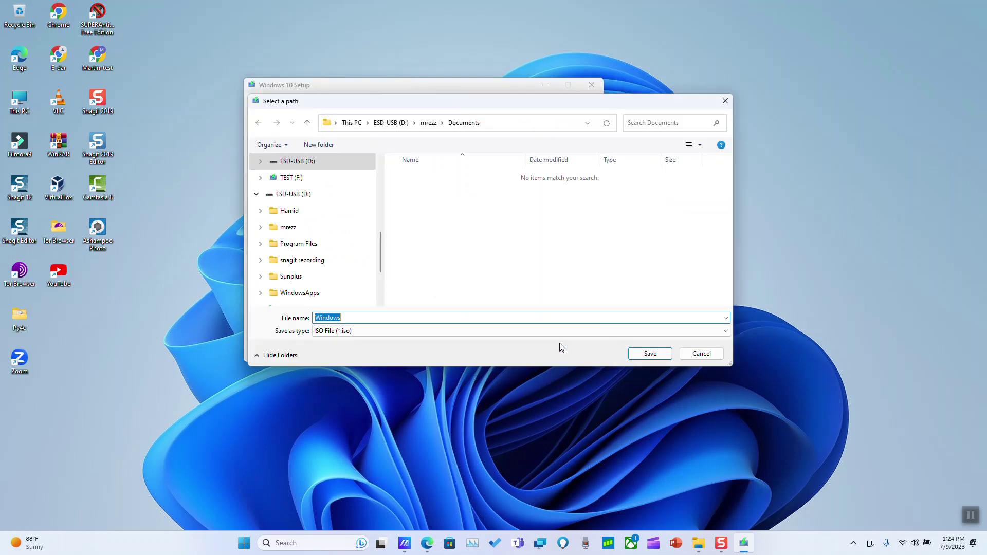
pyautogui.click(291, 177)
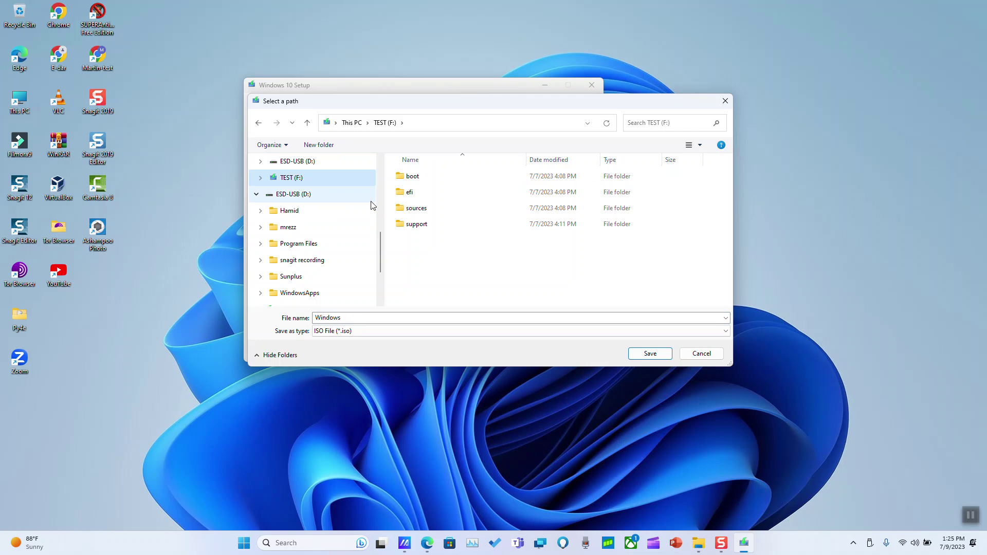
pyautogui.click(425, 318)
pyautogui.click(424, 318)
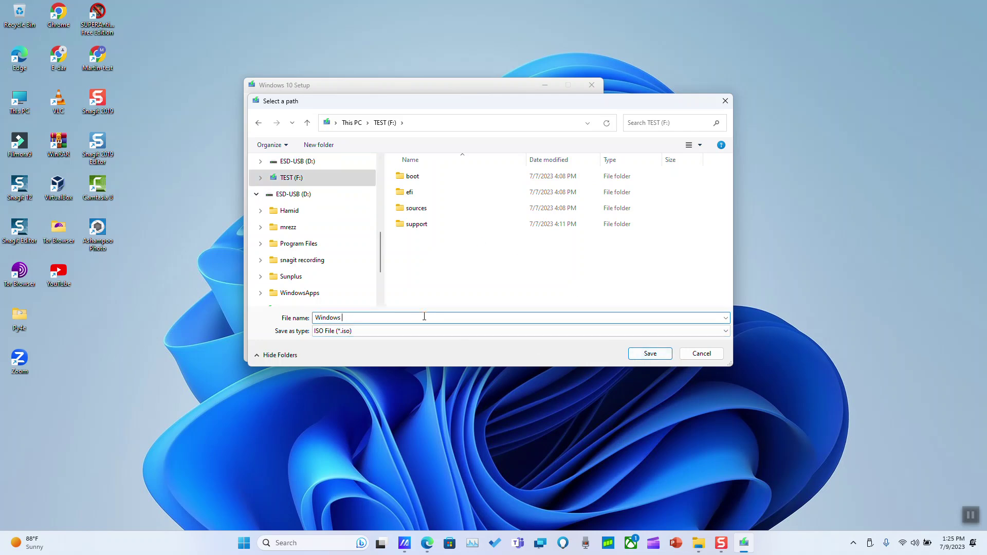
pyautogui.click(652, 354)
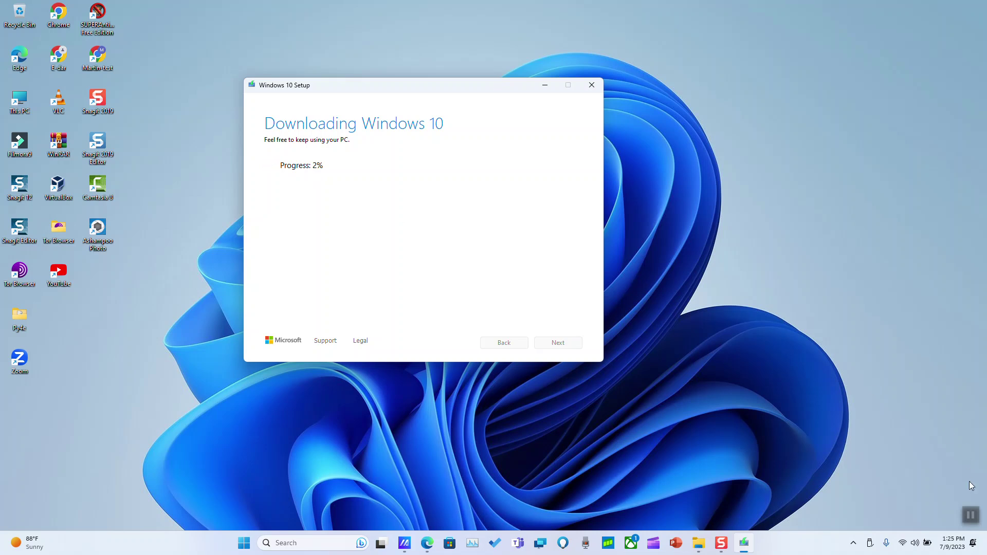
# Wait for Windows 10 to finish downloading into F:\Windows 10.iso
pyautogui.click(971, 516)
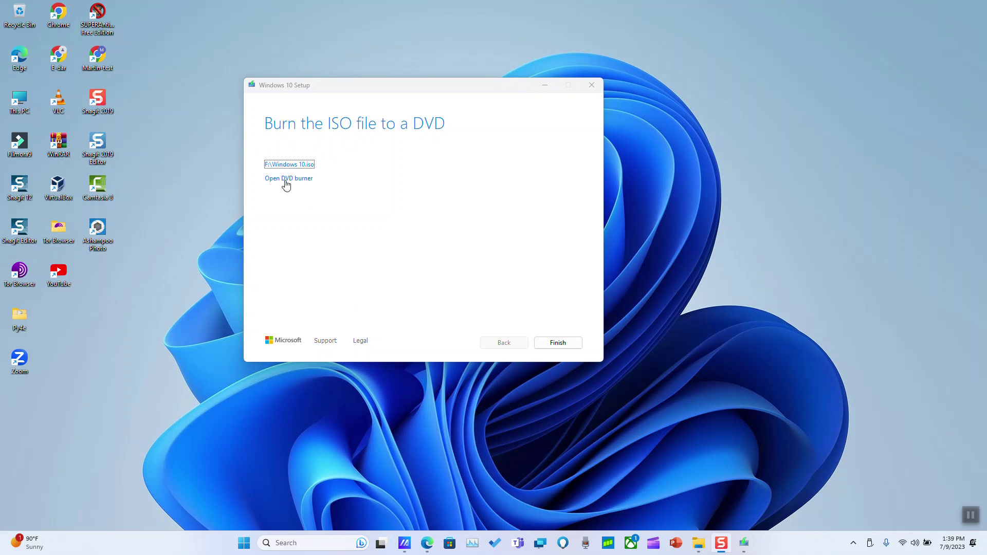
# Close the finished setup and open the TEST (F:) drive in File Explorer
pyautogui.click(545, 345)
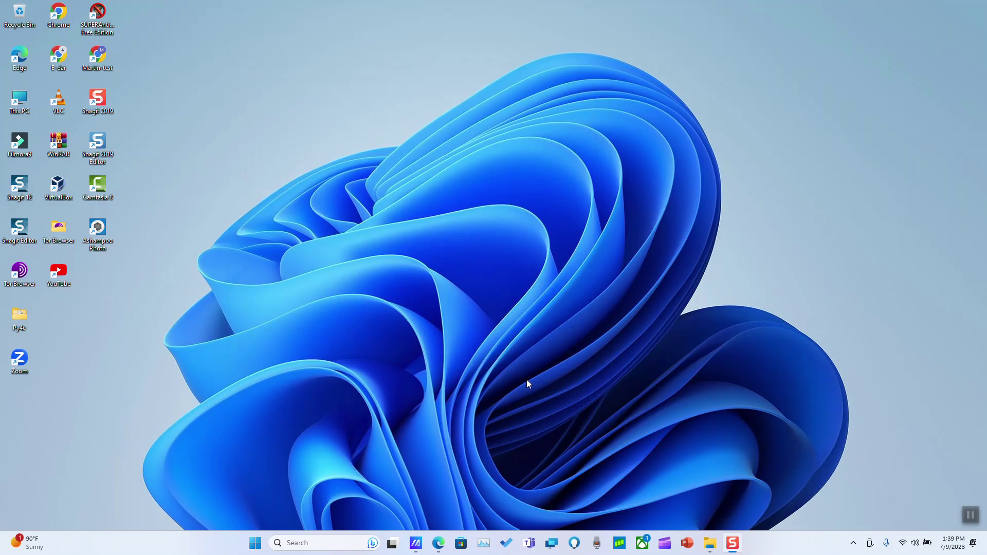
pyautogui.click(711, 538)
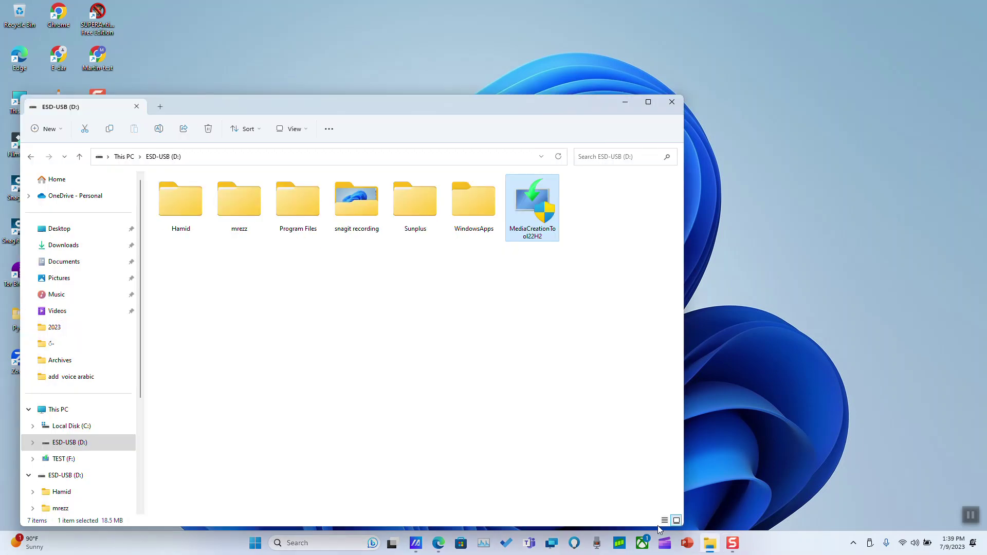
pyautogui.click(122, 157)
pyautogui.doubleClick(465, 215)
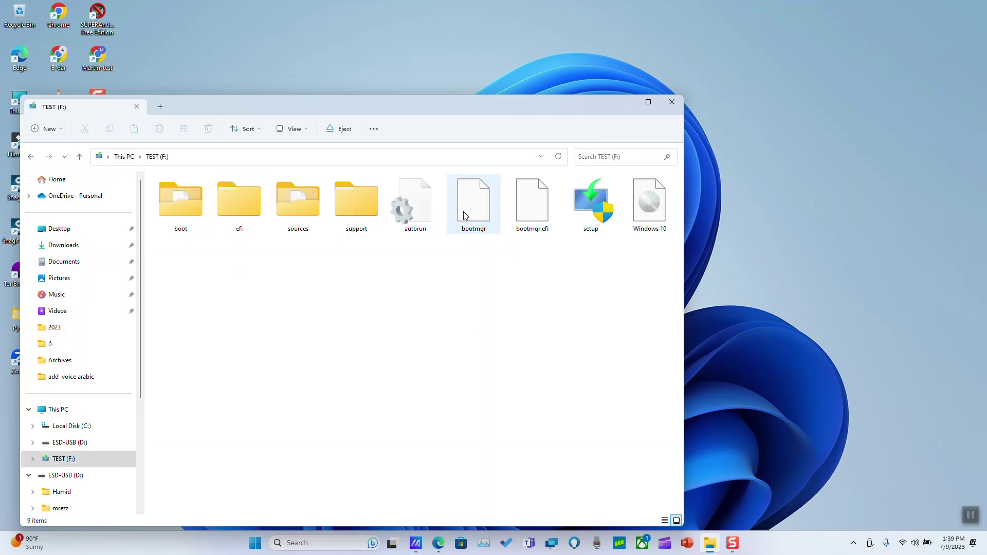
# Permanently delete every item on TEST (F:) except the Windows 10 ISO file
pyautogui.click(656, 222)
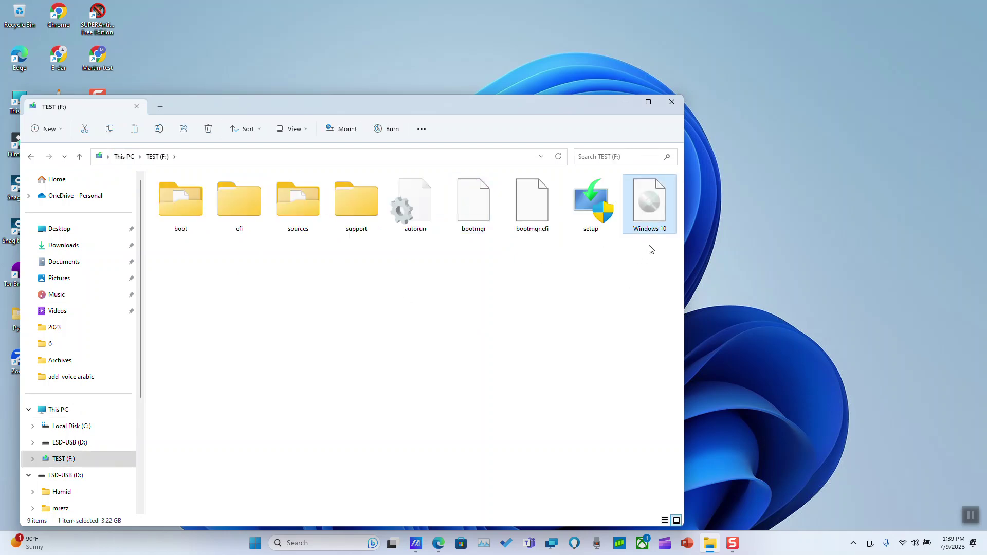
pyautogui.moveTo(602, 250); pyautogui.dragTo(133, 205)
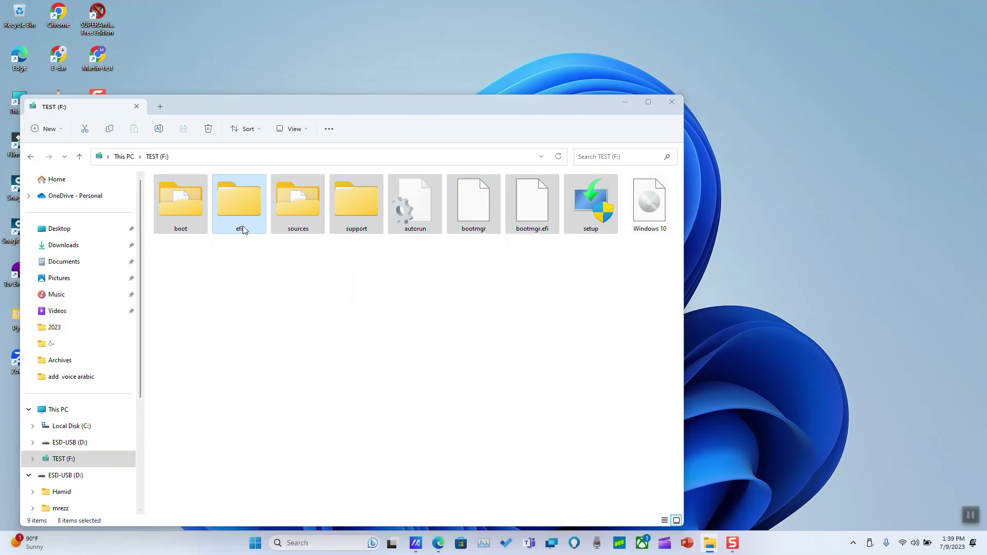
pyautogui.press('Delete')
pyautogui.press('Escape')
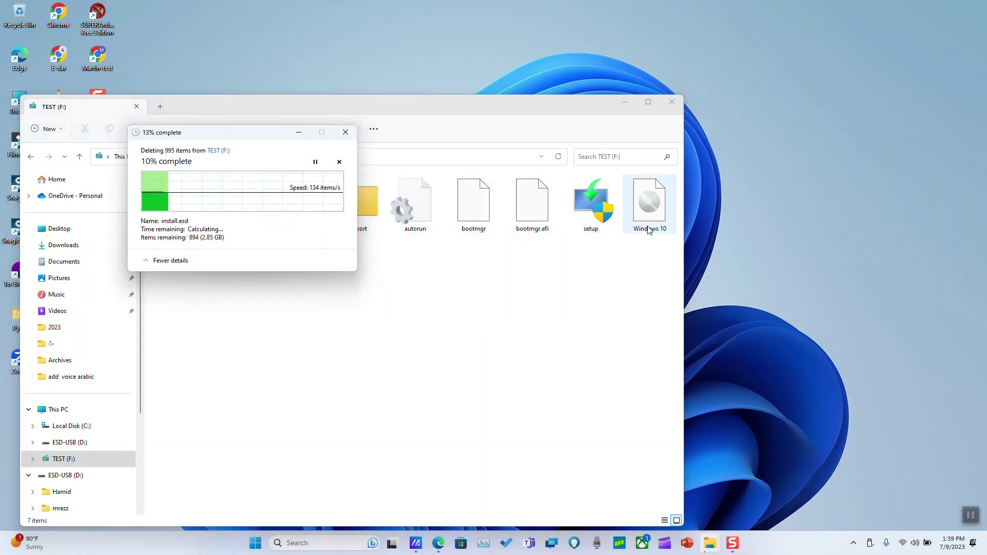
pyautogui.click(546, 216)
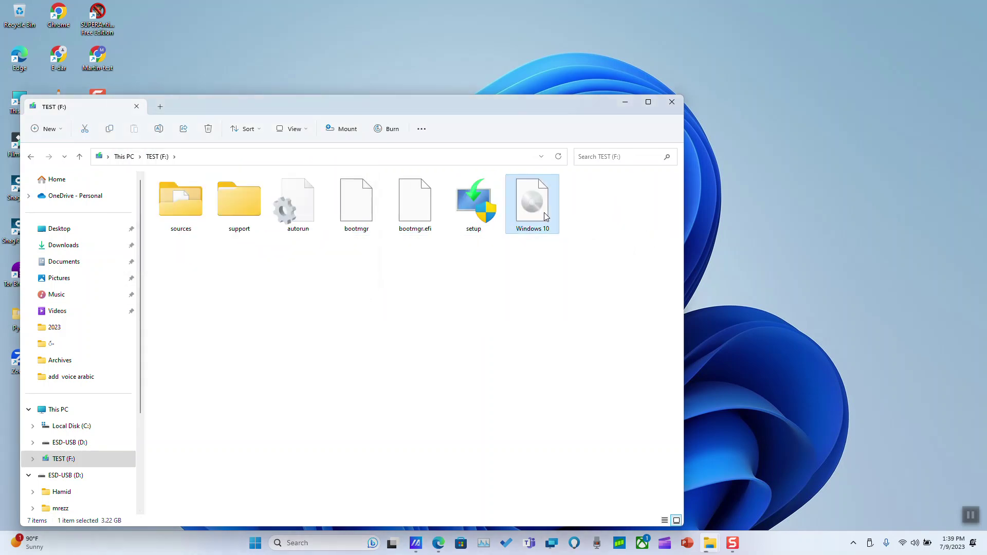
pyautogui.click(626, 104)
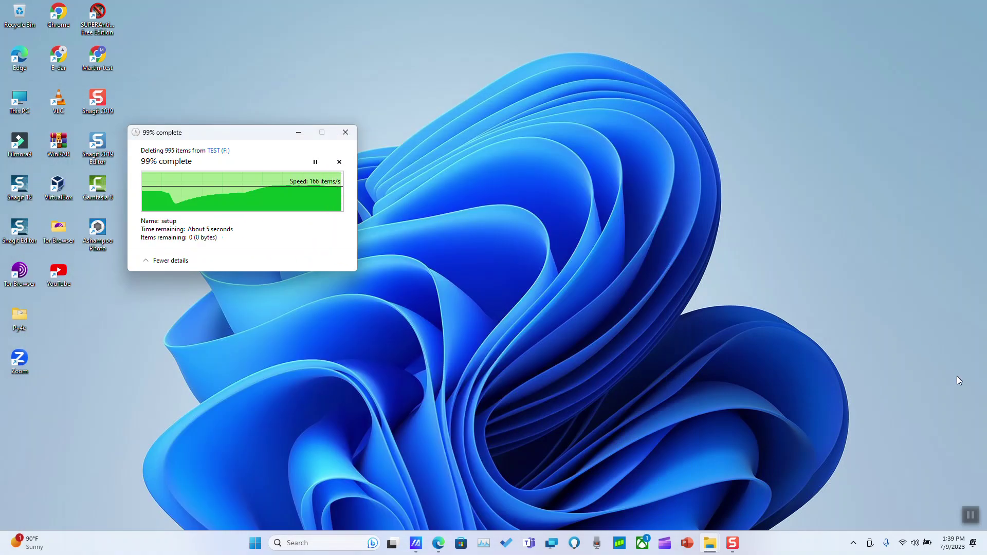